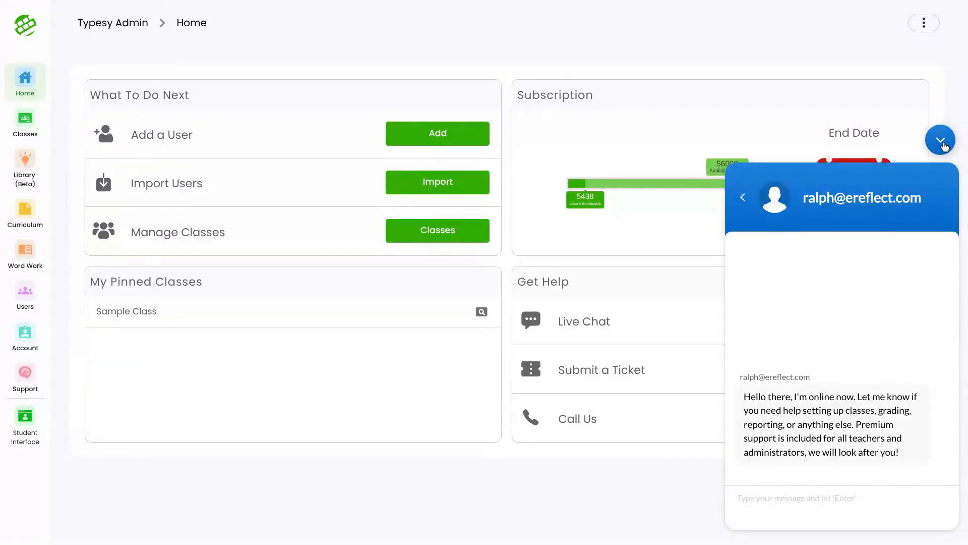
Step: Close the support chat and open the settings of the pinned Sample Class
left_click(940, 140)
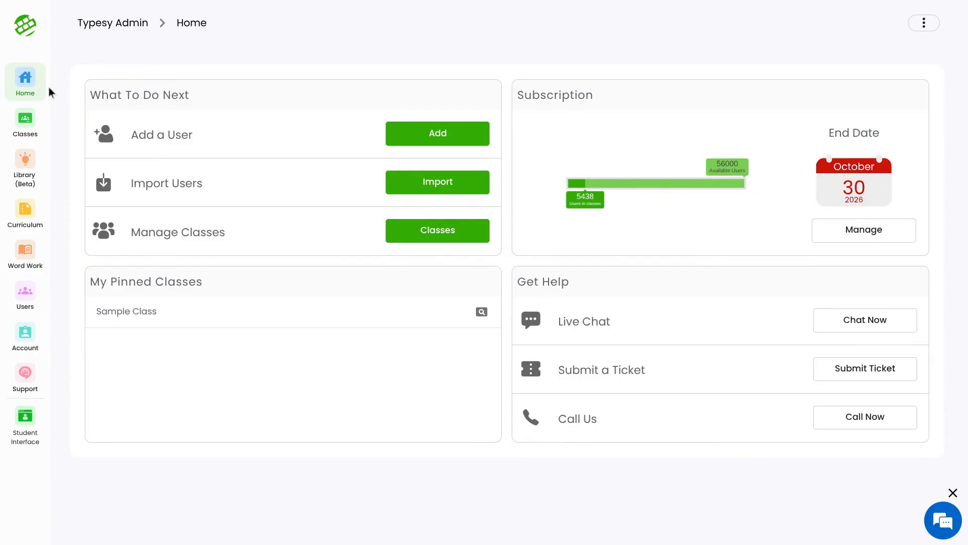
left_click(25, 120)
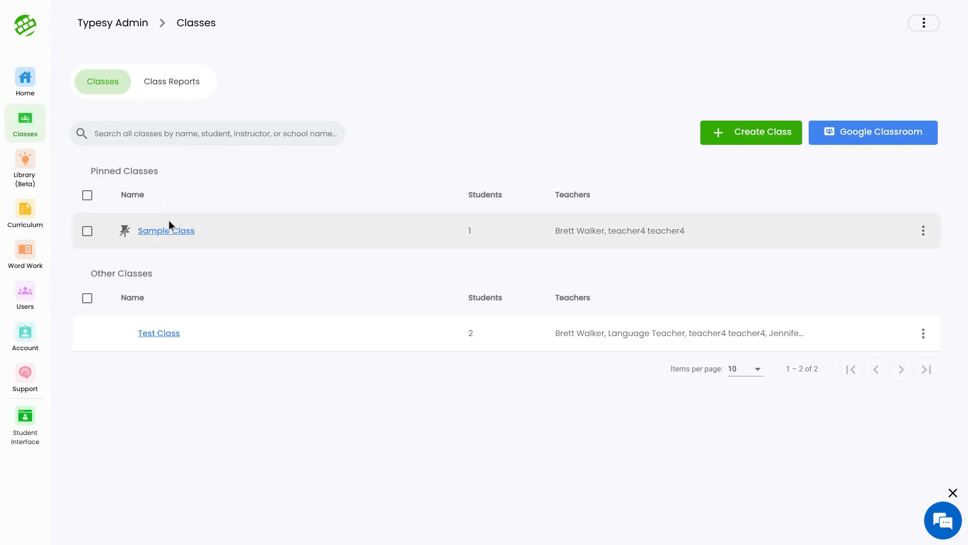
left_click(189, 231)
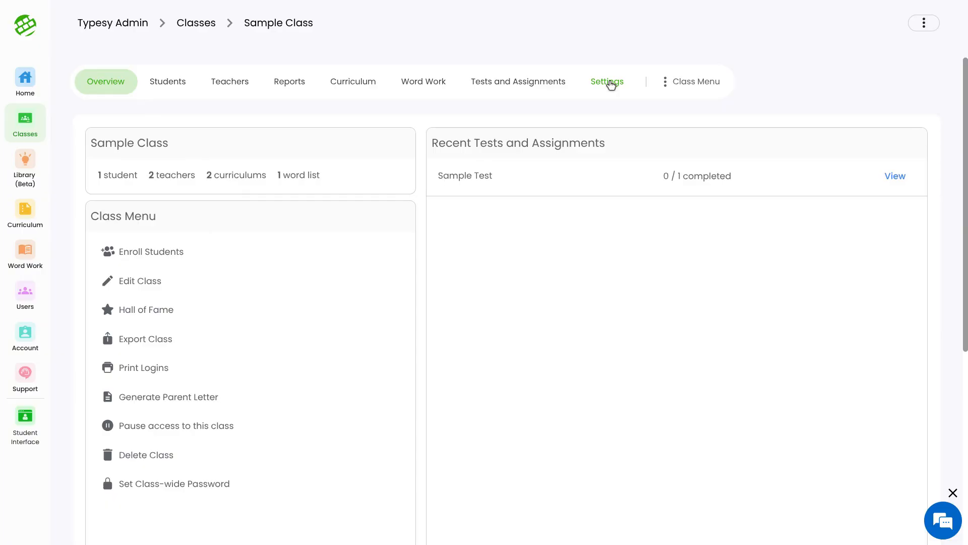
left_click(610, 86)
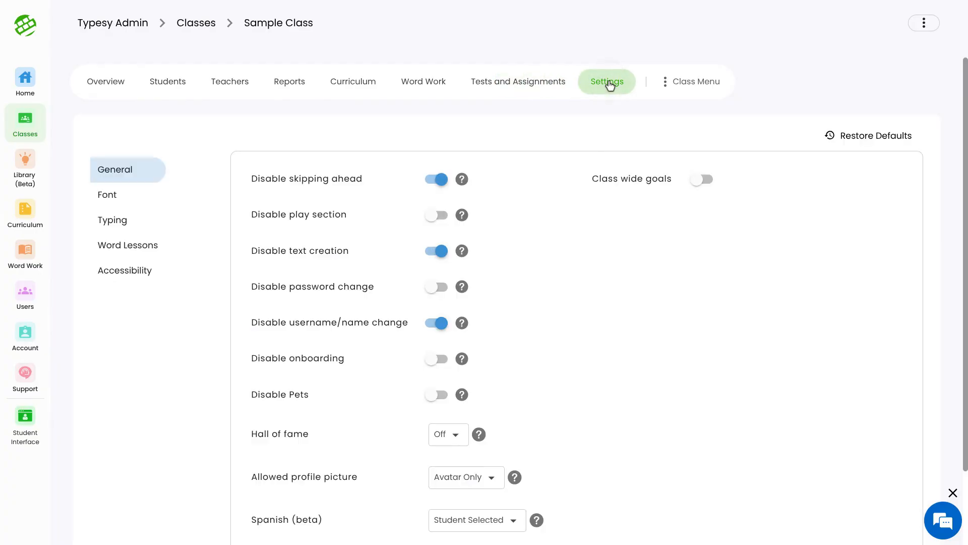
Step: Toggle the Disable skipping ahead, Disable play section and Disable text creation settings, returning each to its original state
left_click(438, 182)
left_click(439, 182)
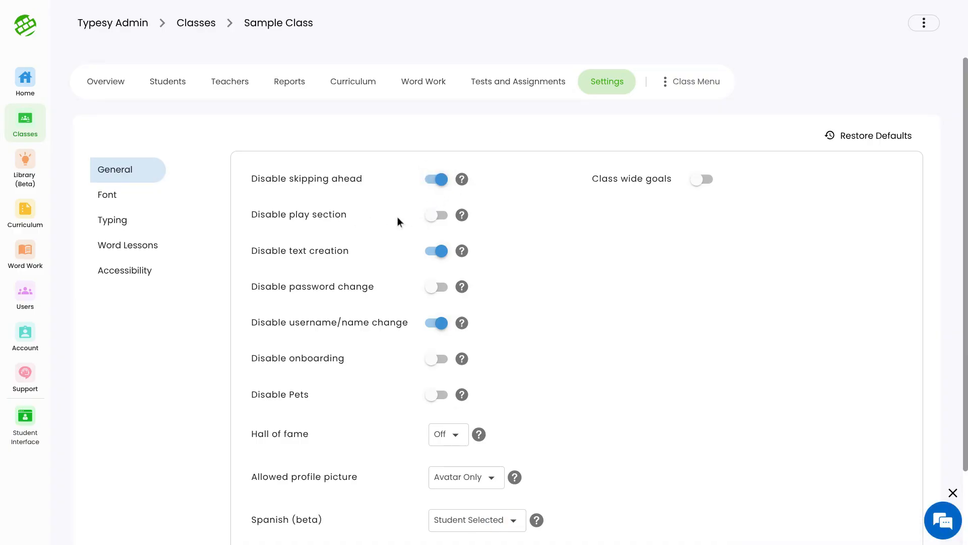
left_click(444, 219)
left_click(442, 222)
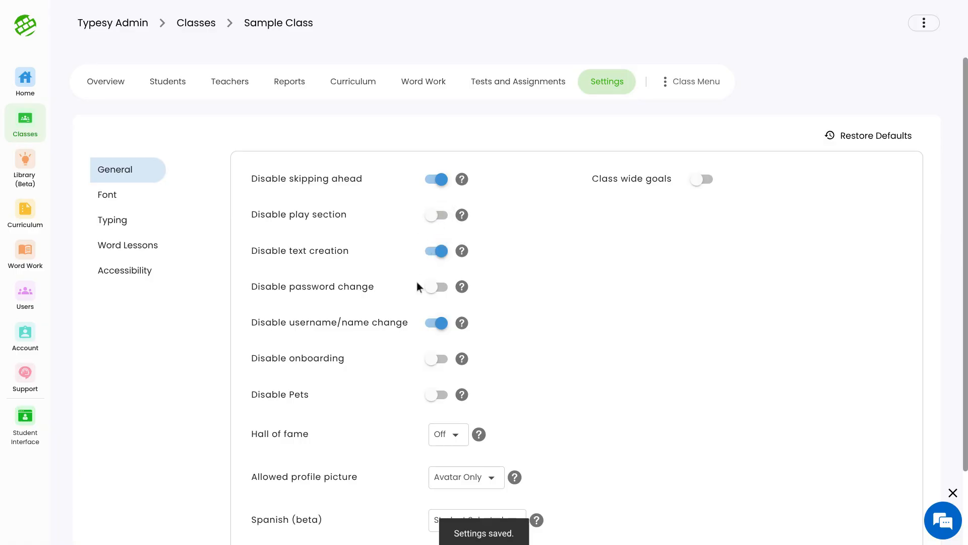
left_click(437, 255)
left_click(435, 255)
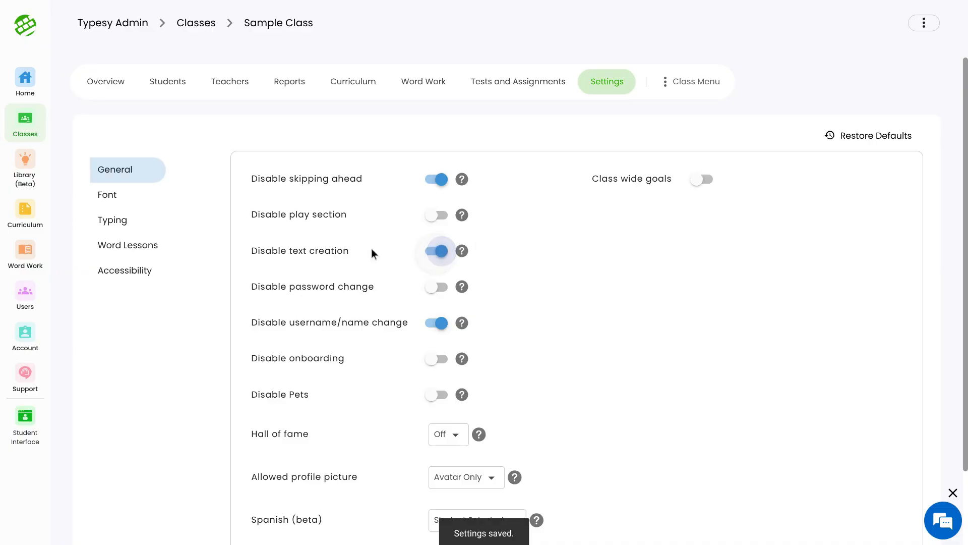
Step: Turn on Disable password change and Disable Pets, and leave Disable onboarding off after toggling it
scroll(382, 258, "down", 2)
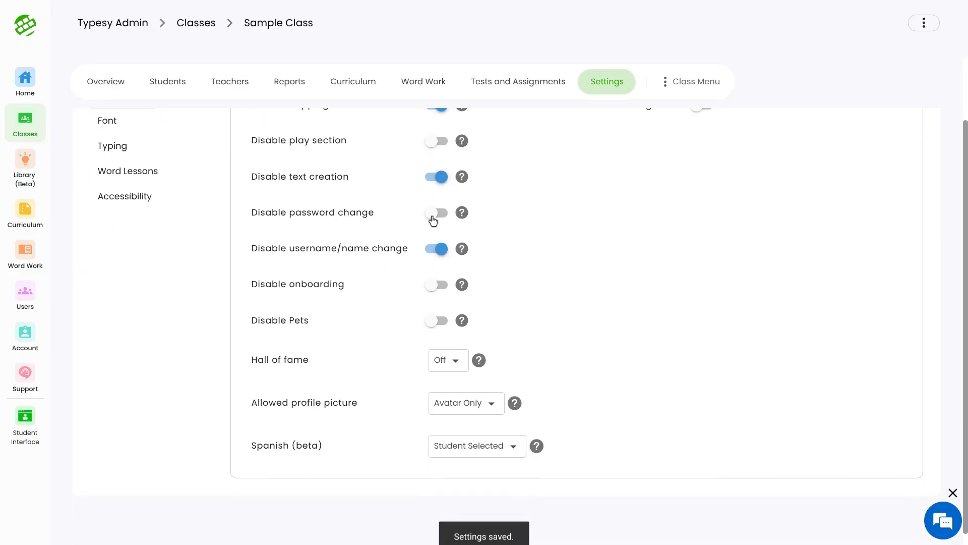
left_click(435, 218)
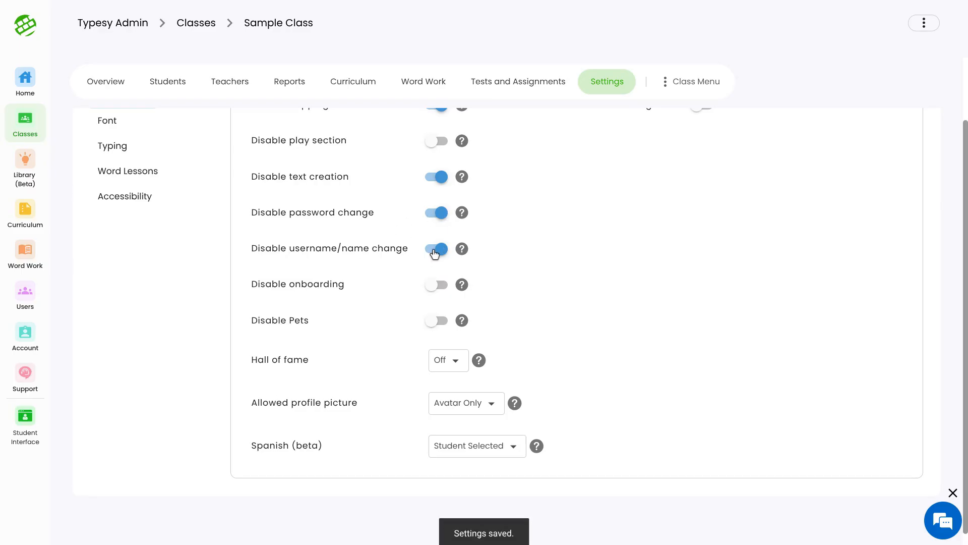
scroll(435, 254, "down", 1)
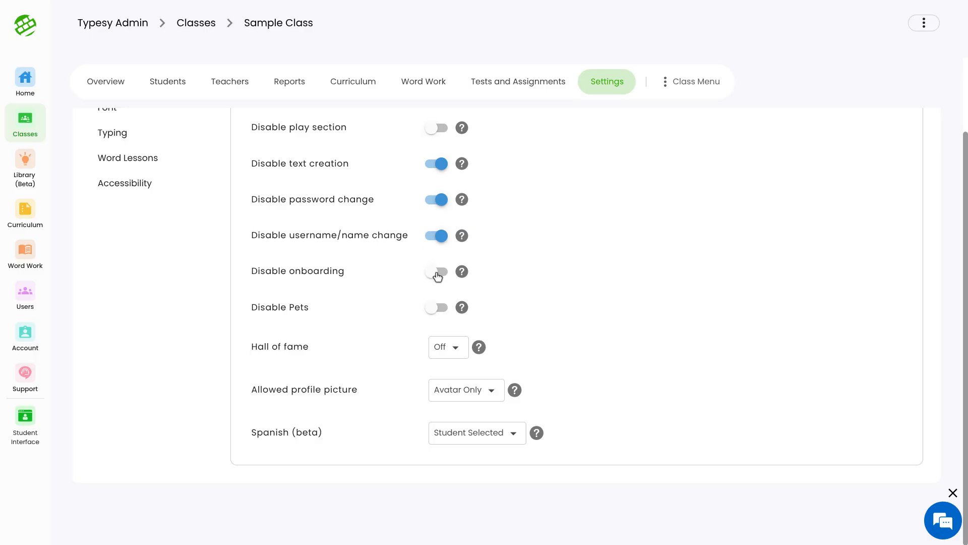
left_click(435, 275)
left_click(438, 275)
left_click(439, 309)
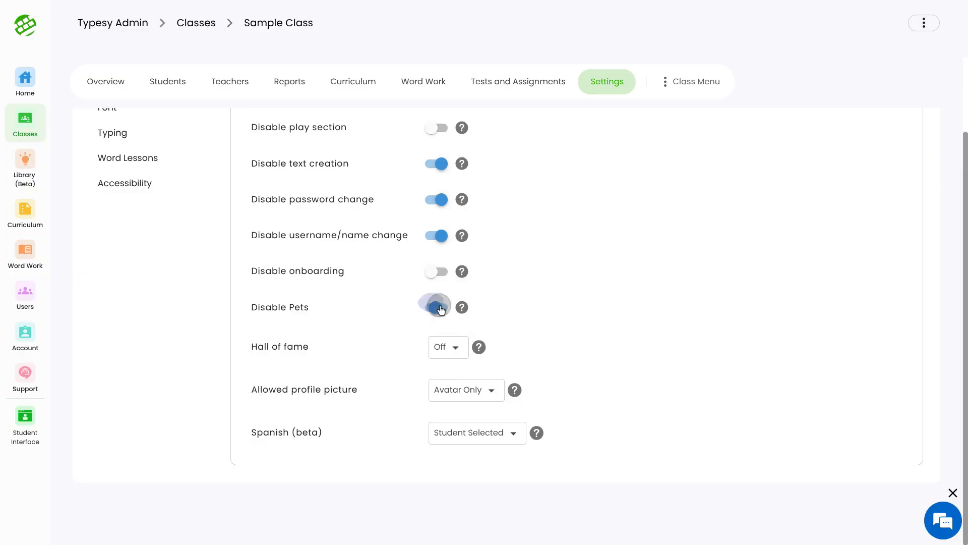
Step: Set Hall of fame to Off, Allowed profile picture to Avatar Only and Spanish (beta) to Student Selected
left_click(441, 348)
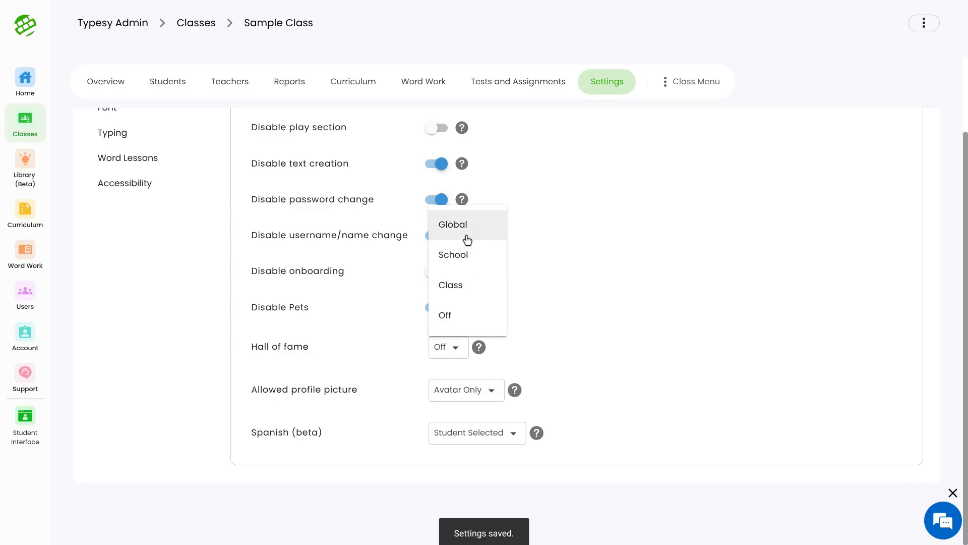
left_click(446, 317)
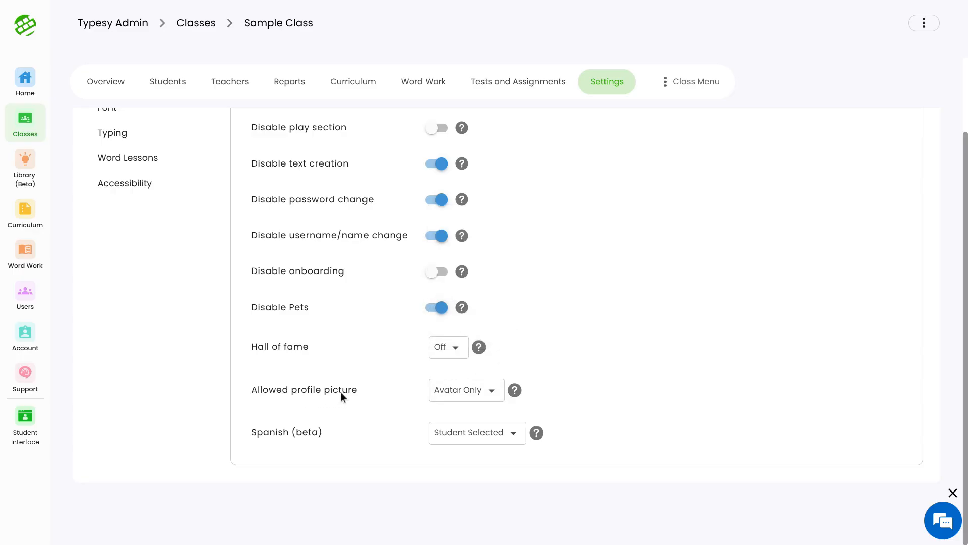
left_click(458, 399)
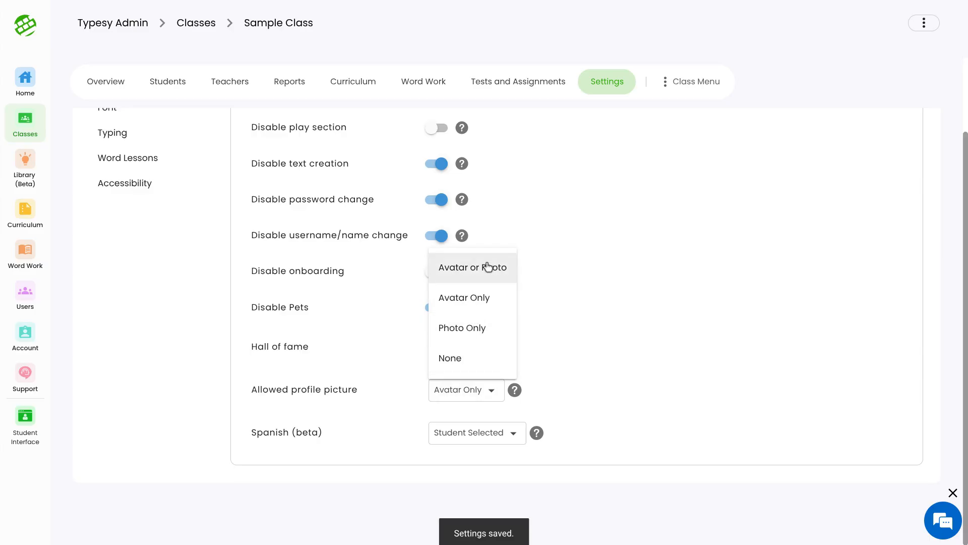
left_click(477, 296)
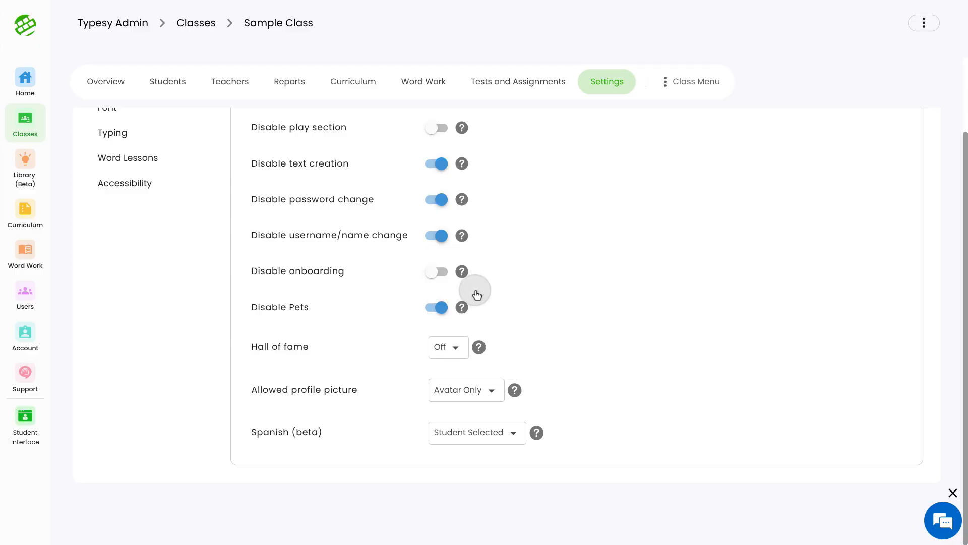
left_click(494, 442)
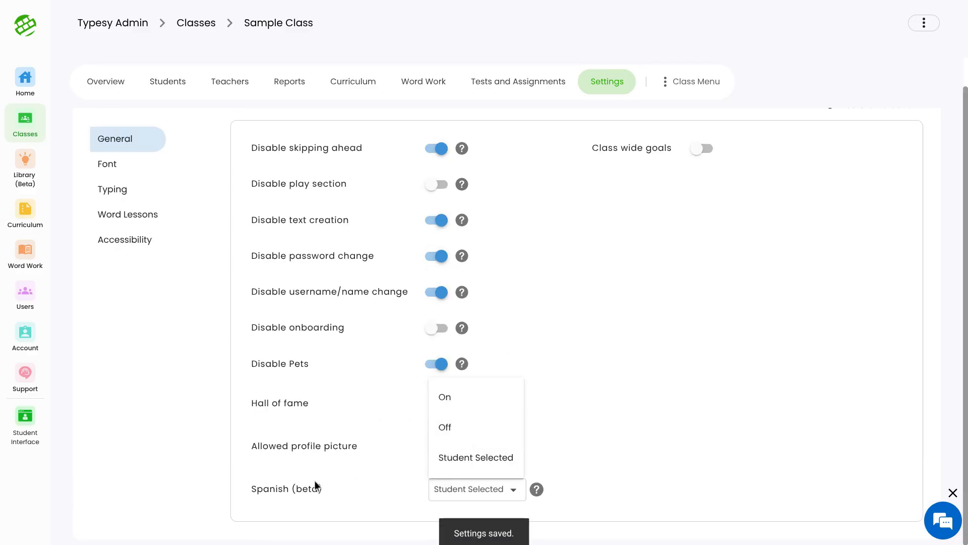
left_click(461, 453)
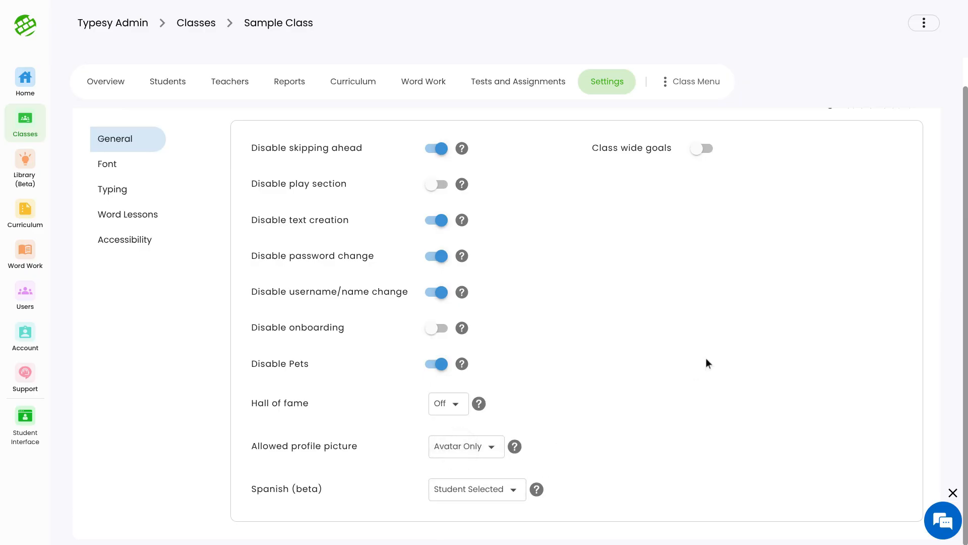
Step: Switch class wide goals on to show the goal options, and switch them back off
scroll(706, 359, "up", 1)
scroll(706, 359, "down", 1)
scroll(665, 204, "up", 1)
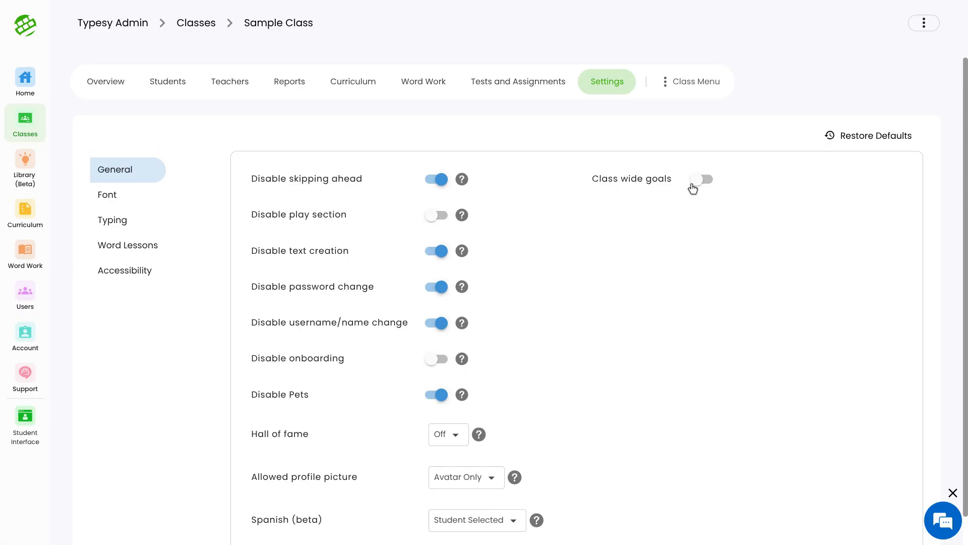
left_click(708, 180)
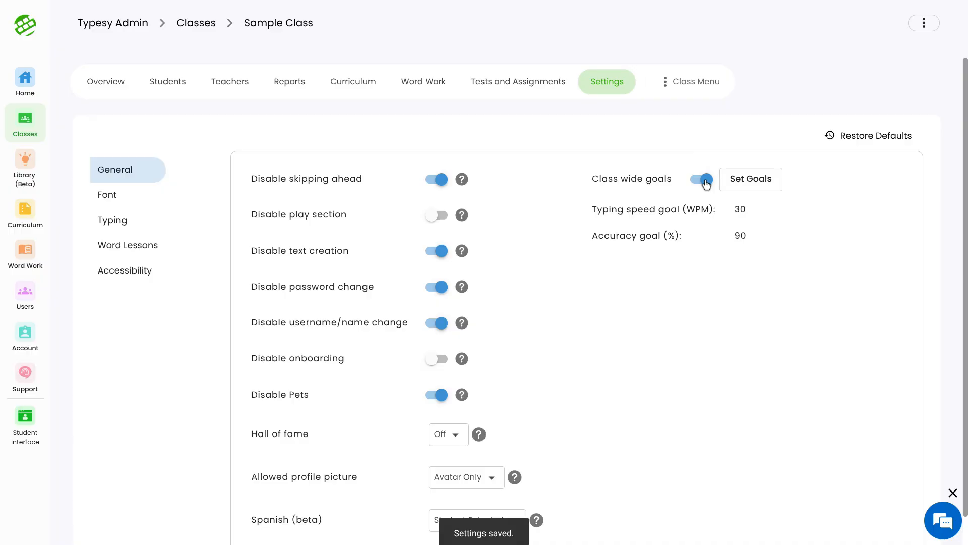
left_click(706, 181)
left_click(707, 181)
left_click(706, 181)
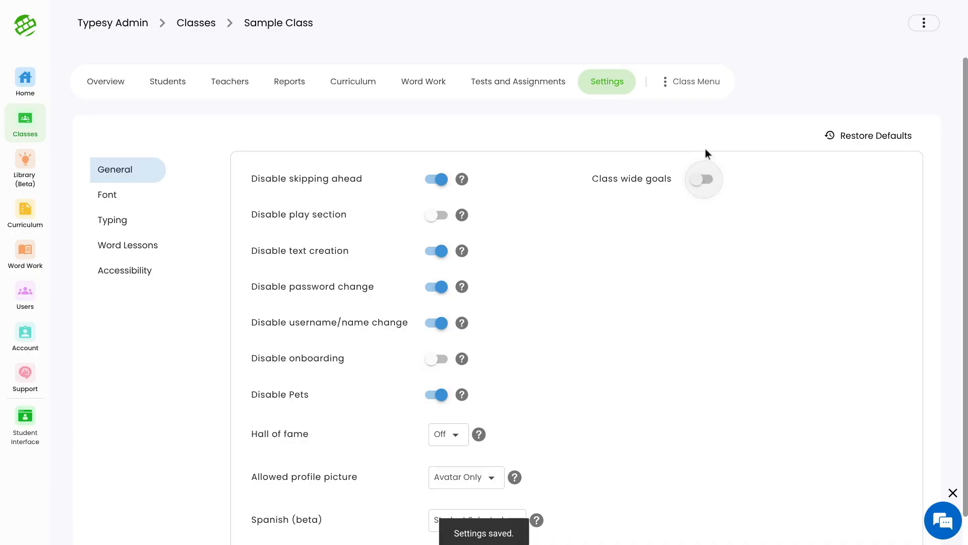
Step: Start enrolling students in the class, select the first listed student, and close the dialog without enrolling
left_click(665, 81)
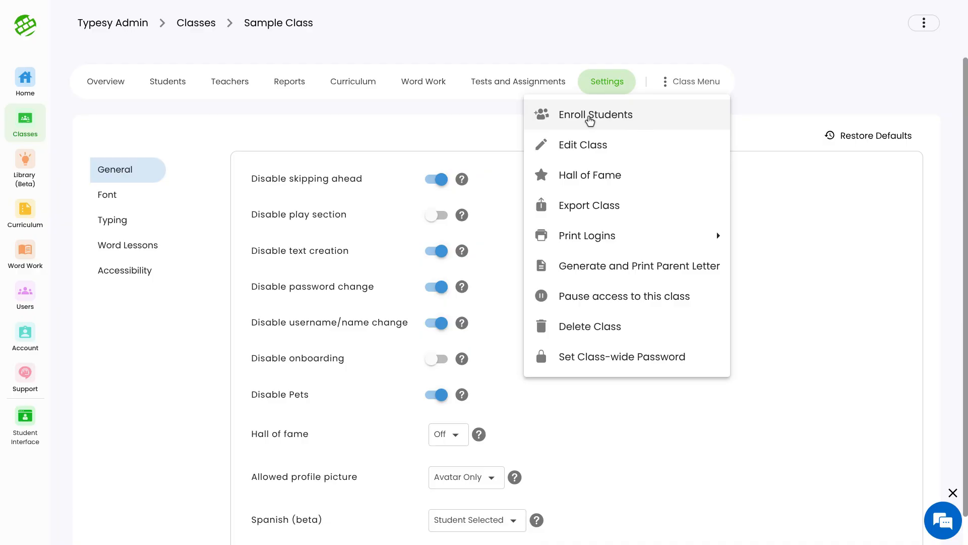
left_click(591, 119)
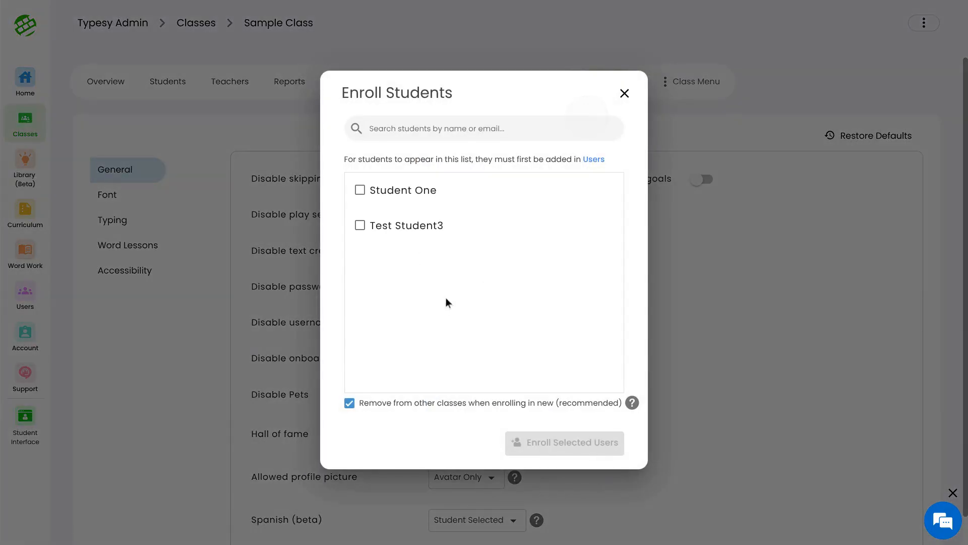
left_click(362, 191)
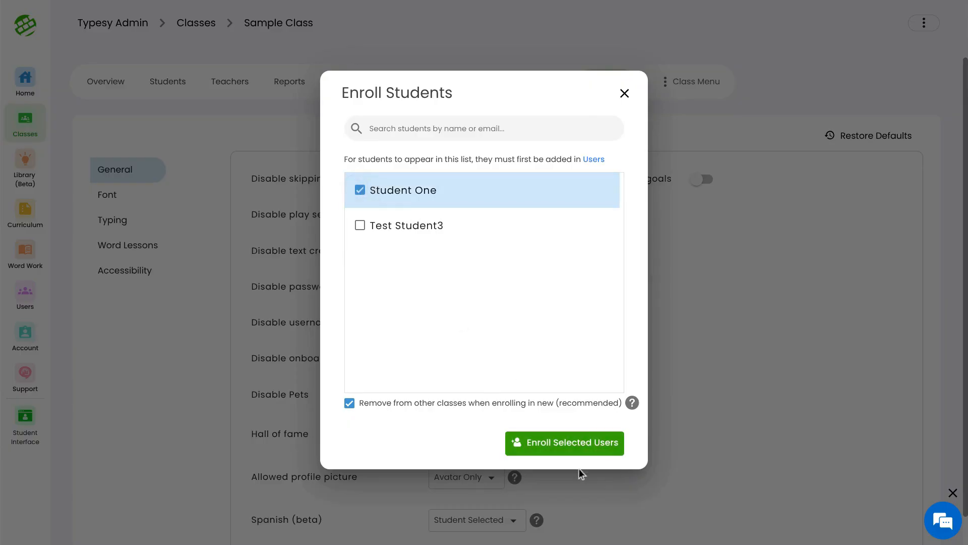
left_click(625, 94)
Step: Examine the Edit Class form without saving and look over the other available class actions
left_click(696, 82)
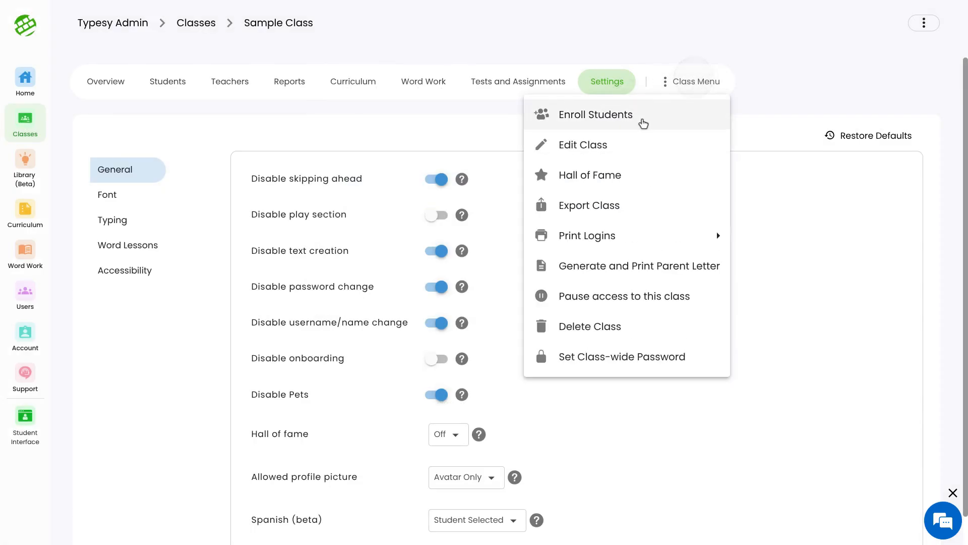
left_click(618, 155)
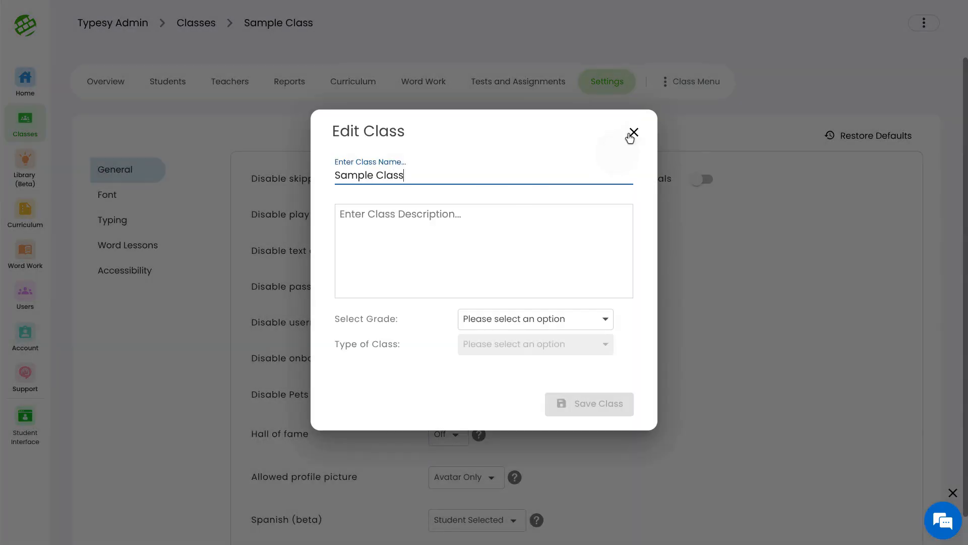
left_click(632, 134)
left_click(695, 86)
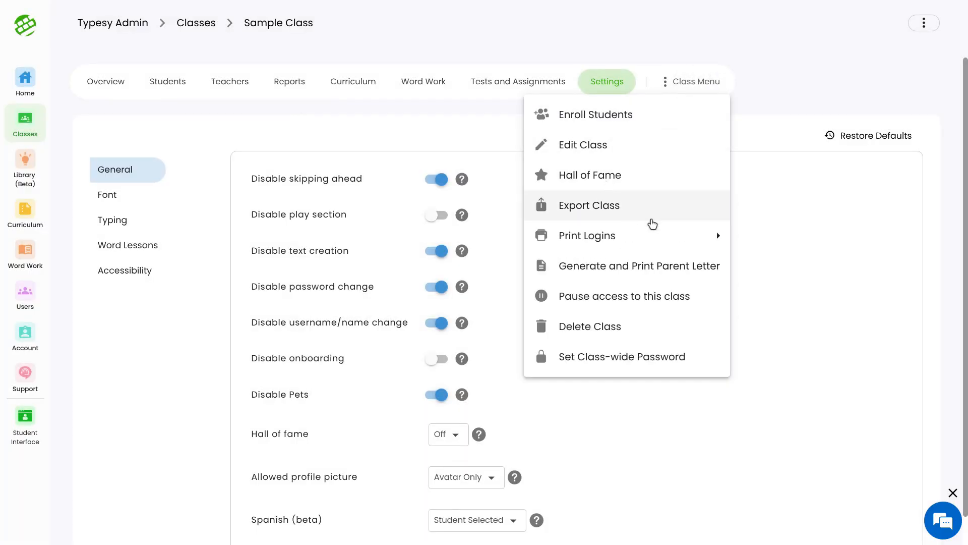
mouse_move(609, 251)
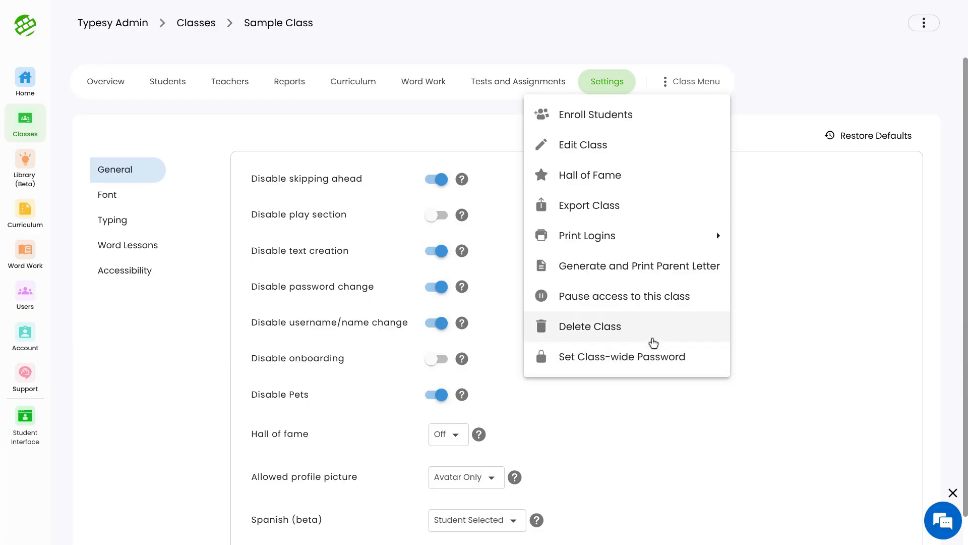
left_click(769, 292)
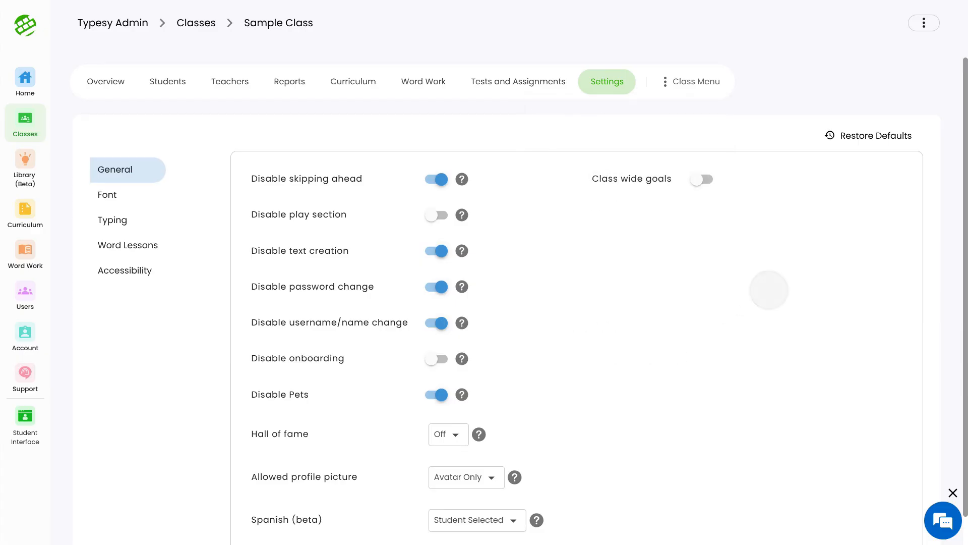
Step: Switch the fixed class font on in the Font settings to preview it, and switch it back off
mouse_move(512, 542)
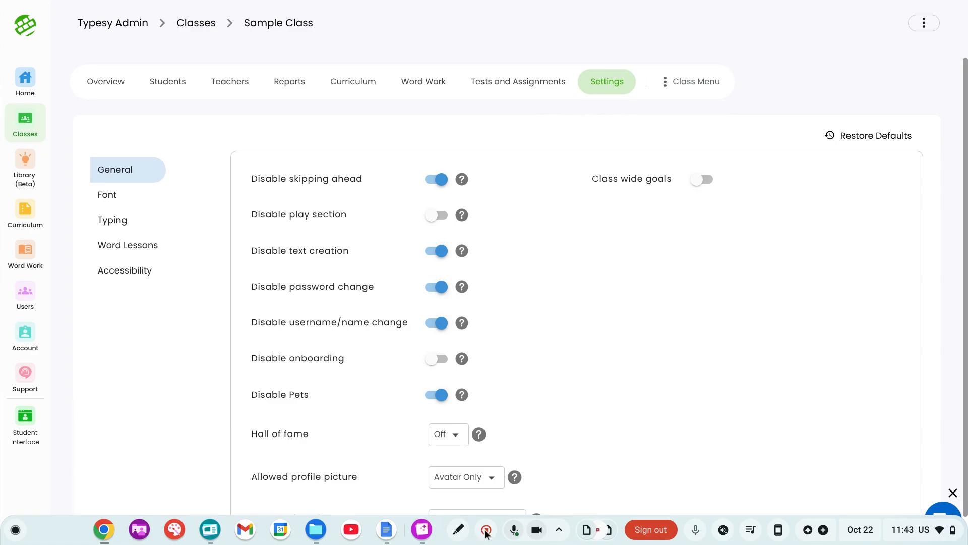
left_click(127, 200)
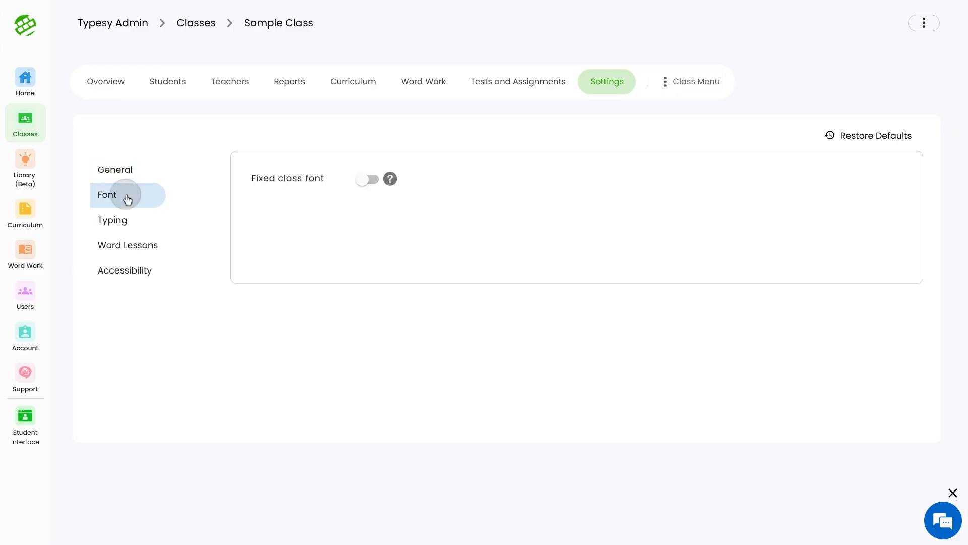
left_click(374, 182)
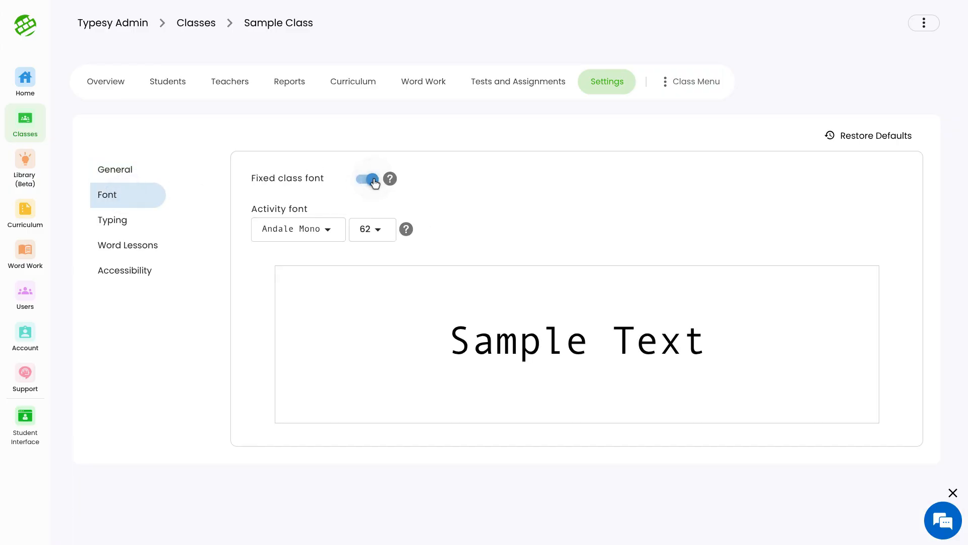
left_click(372, 180)
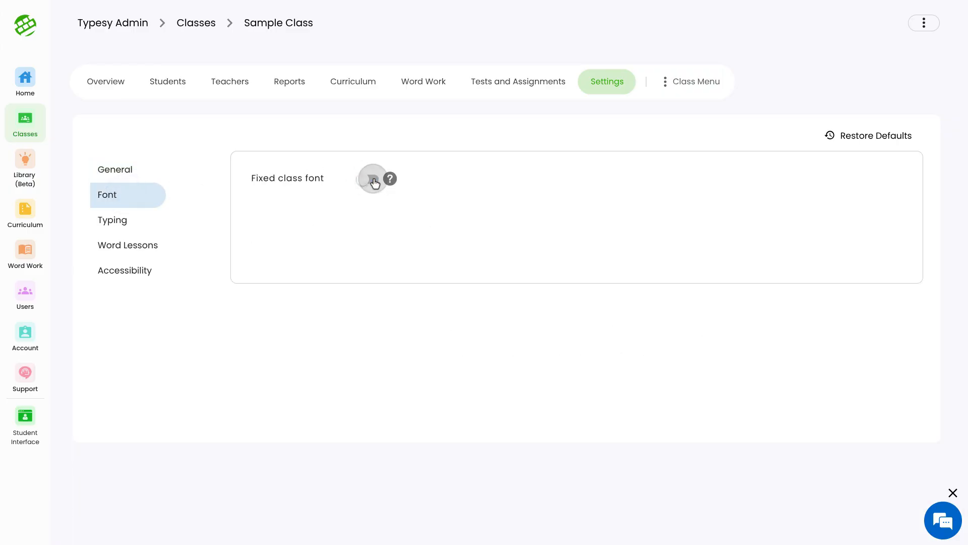
Step: Open the class's Typing settings and check the Allow backspace choices without changing them
left_click(141, 230)
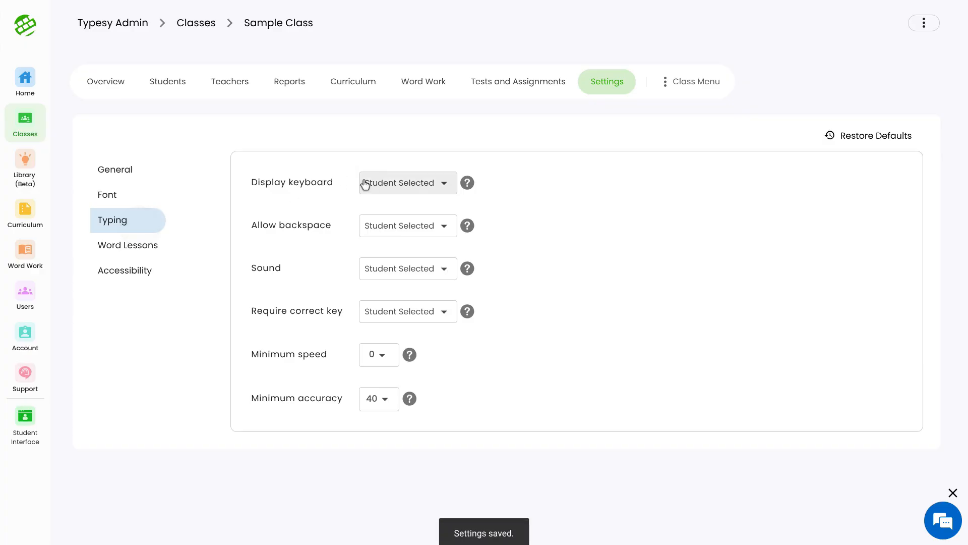
left_click(379, 230)
left_click(379, 230)
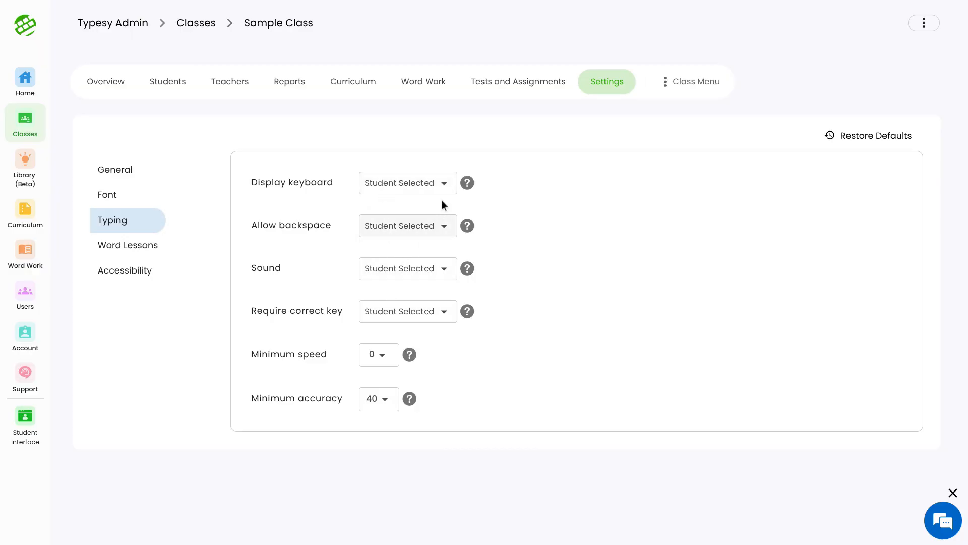
Step: Set the Sound option to Off in the class's Typing settings
left_click(385, 271)
left_click(383, 267)
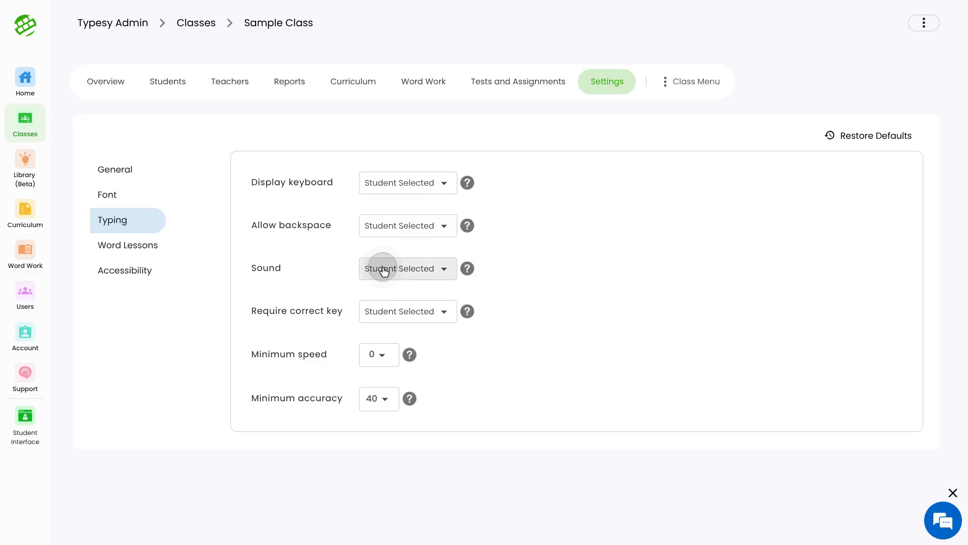
left_click(409, 266)
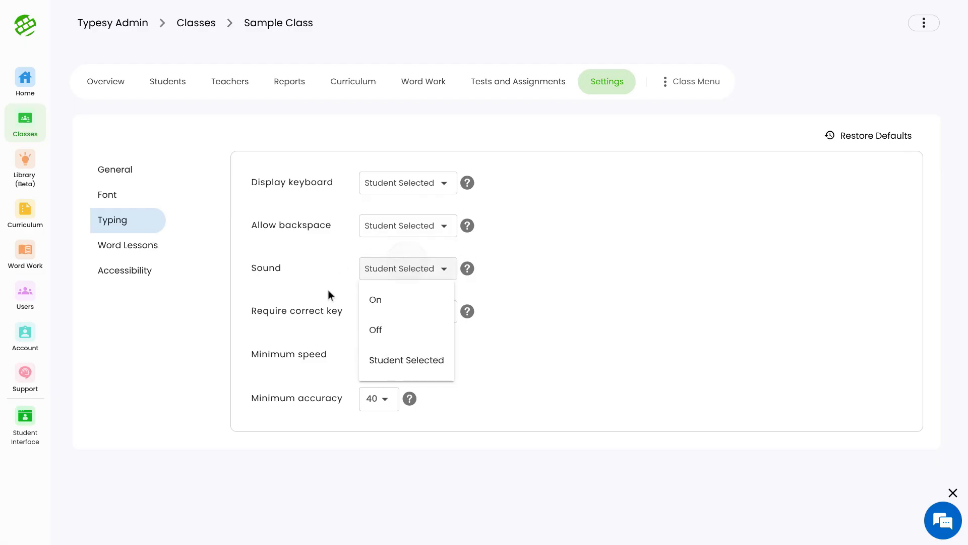
left_click(364, 325)
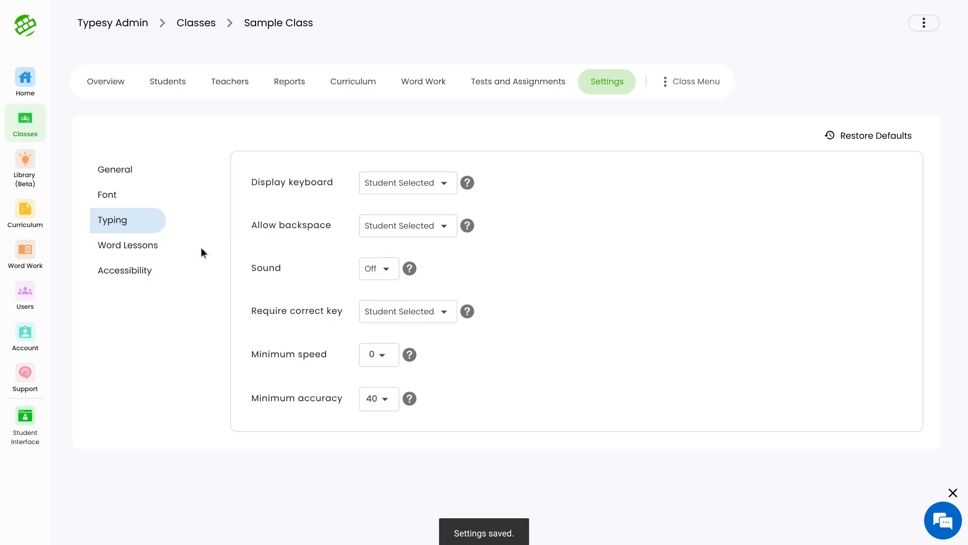
Step: Open the Word Lessons settings and check the Lesson choices without changing them
left_click(132, 252)
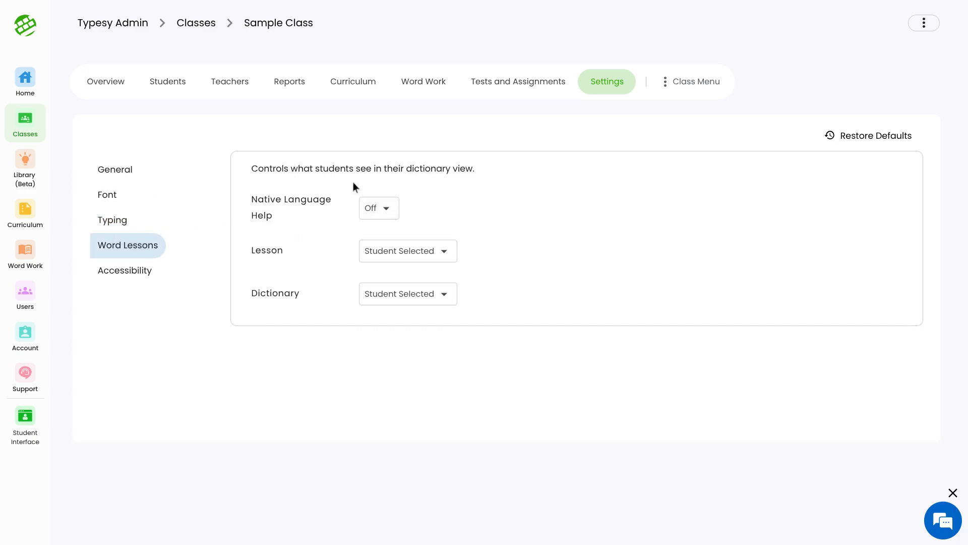
left_click(400, 252)
left_click(400, 252)
Step: Switch the Disable timer option on in the Accessibility settings to try it, and switch it back off
left_click(155, 273)
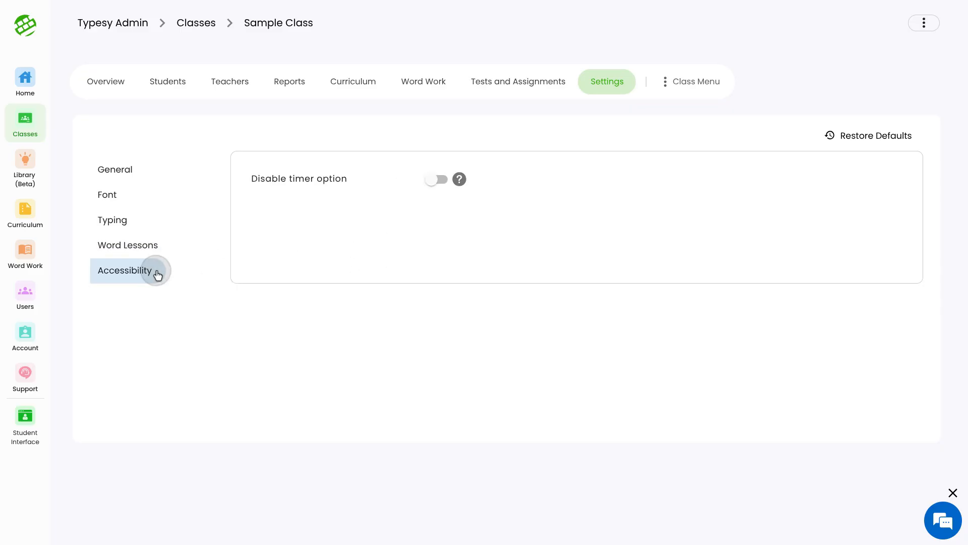
left_click(437, 180)
mouse_move(460, 180)
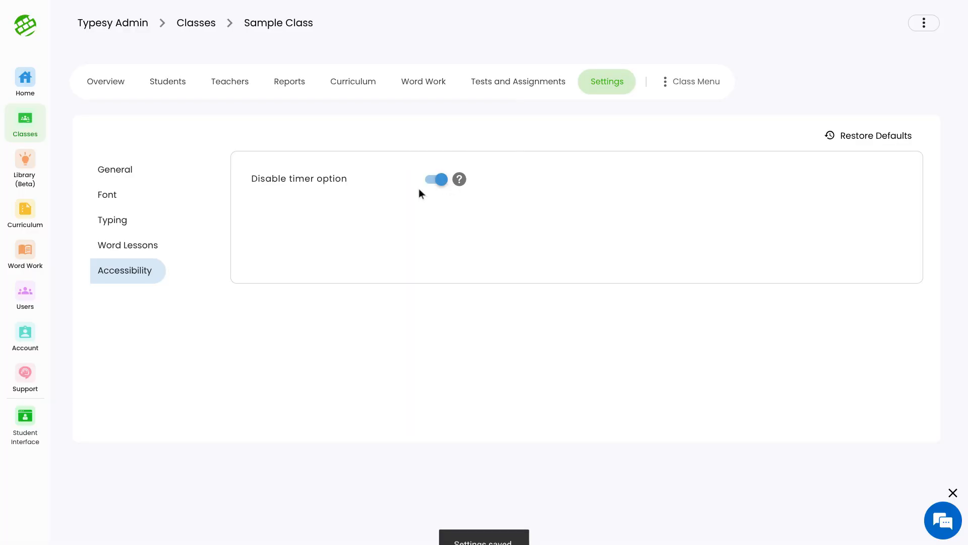
left_click(434, 180)
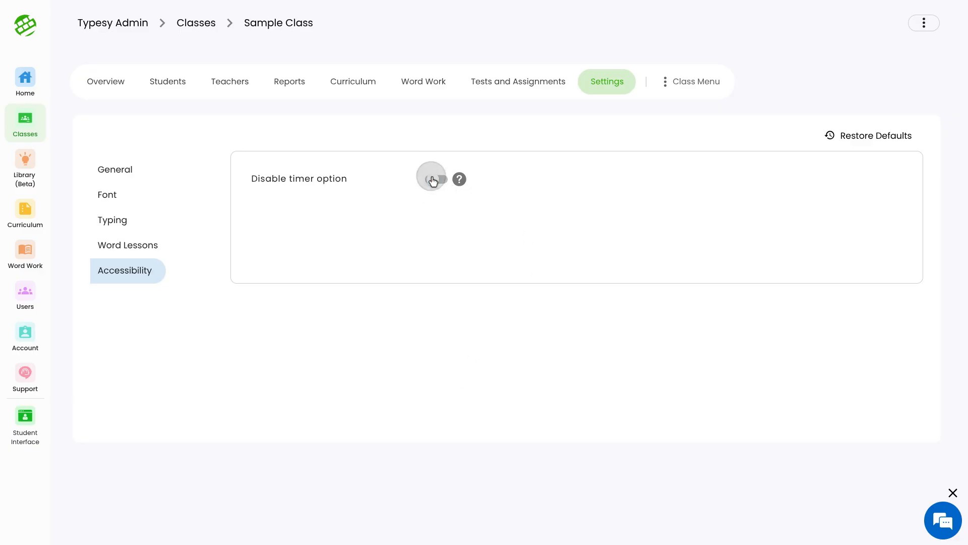
Step: Return to the class's General settings and look over the options down to Spanish (beta)
left_click(127, 172)
scroll(276, 171, "down", 2)
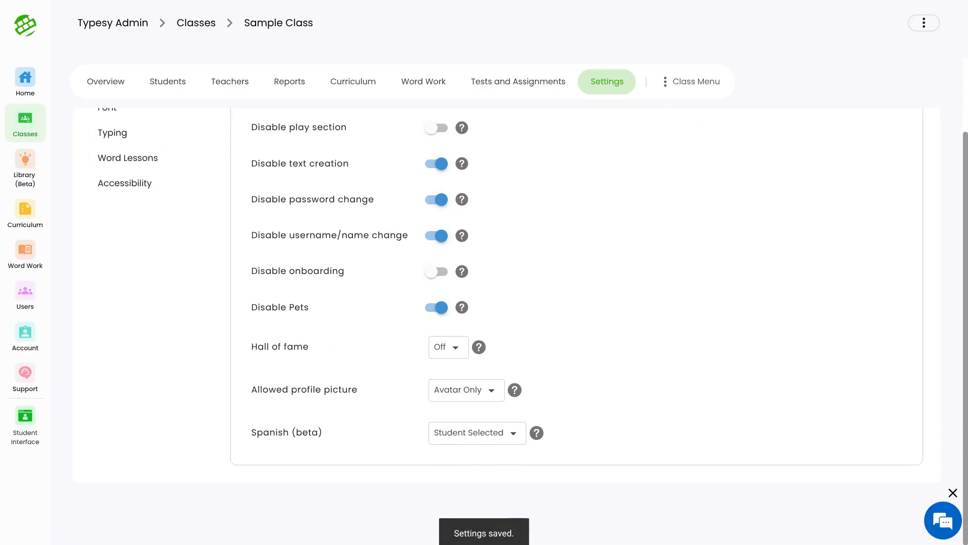
left_click(486, 529)
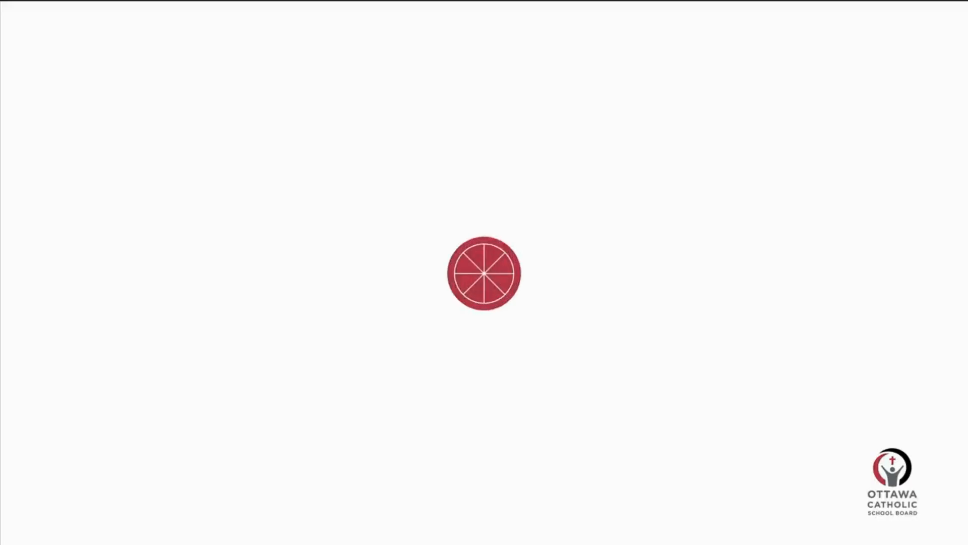